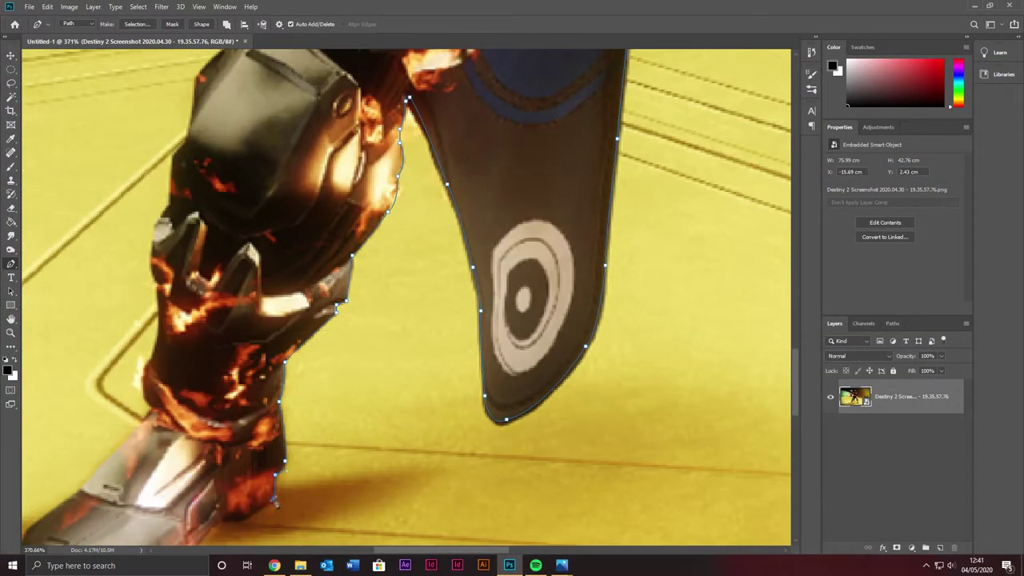
# Place Pen tool anchor points tracing the Guardian's outline around the boot.
pyautogui.click(242, 517)
pyautogui.click(220, 519)
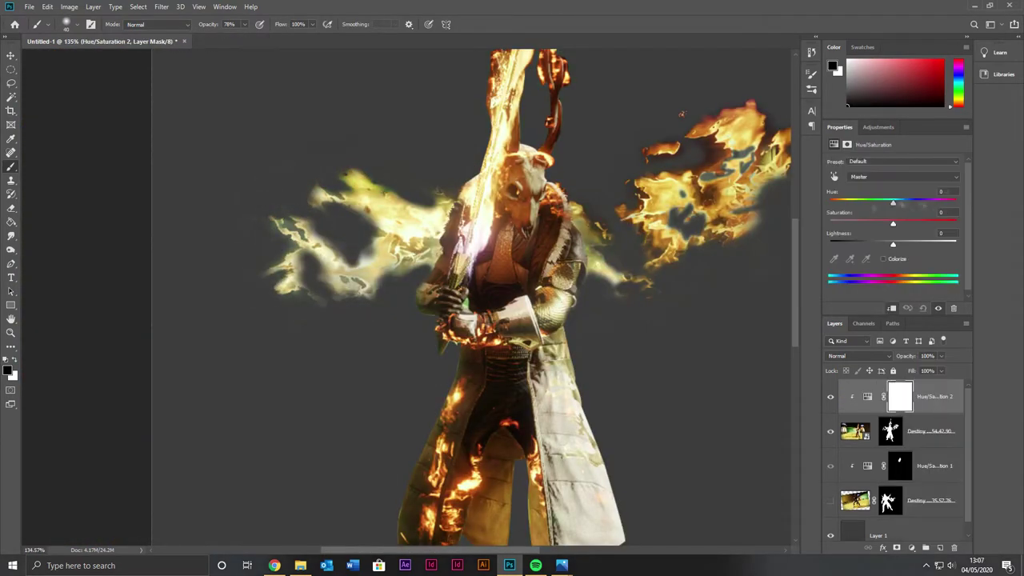
# Set the clipped Hue/Saturation Hue to -38, invert its mask to black, and swap colours.
pyautogui.moveTo(893, 202); pyautogui.dragTo(868, 206)
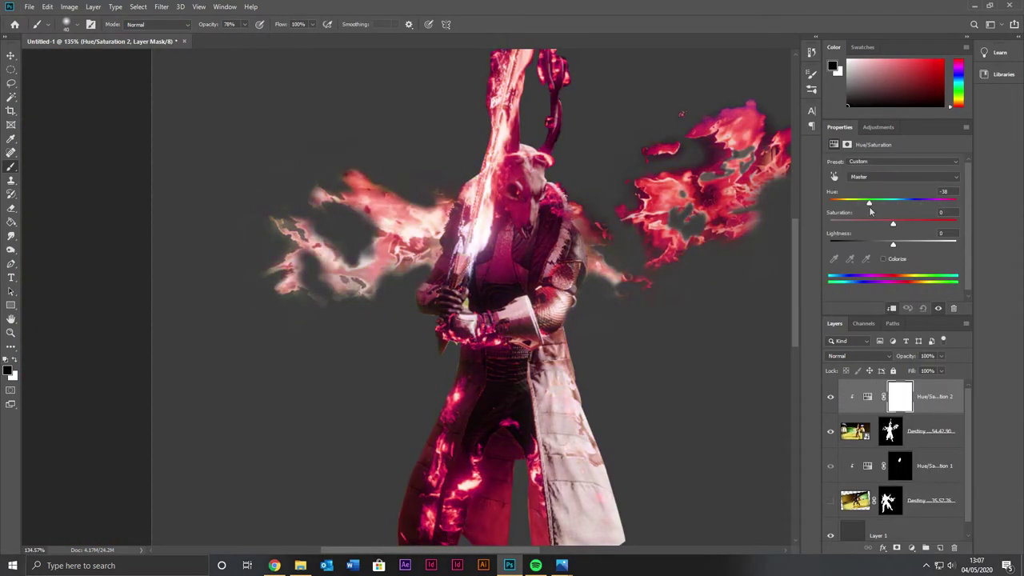
pyautogui.hotkey('ctrl', 'i')
pyautogui.press('x')
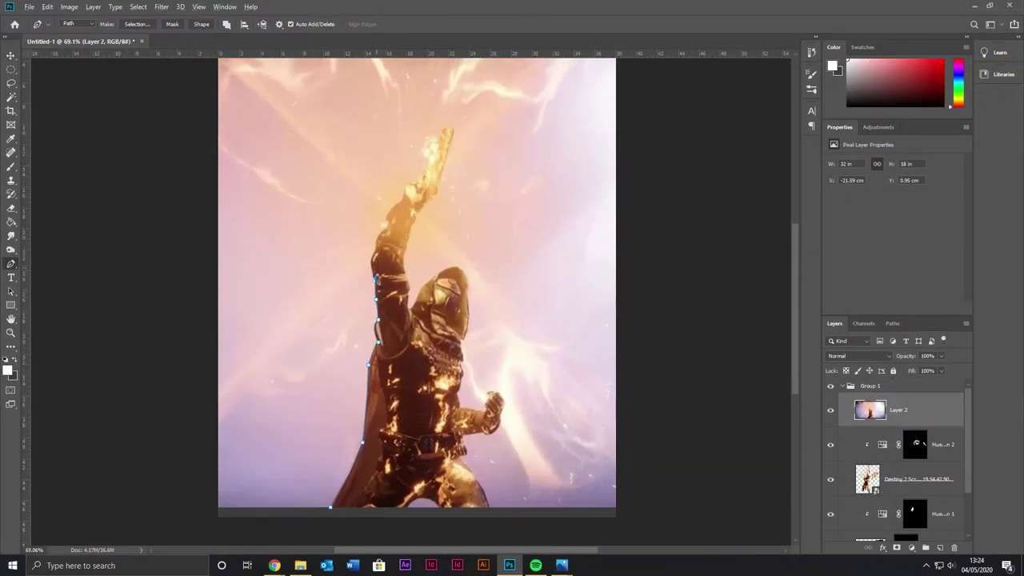
# Trace the third Guardian's outline up the raised sword arm with the Pen tool.
pyautogui.scroll(1, 396, 243)
pyautogui.click(390, 244)
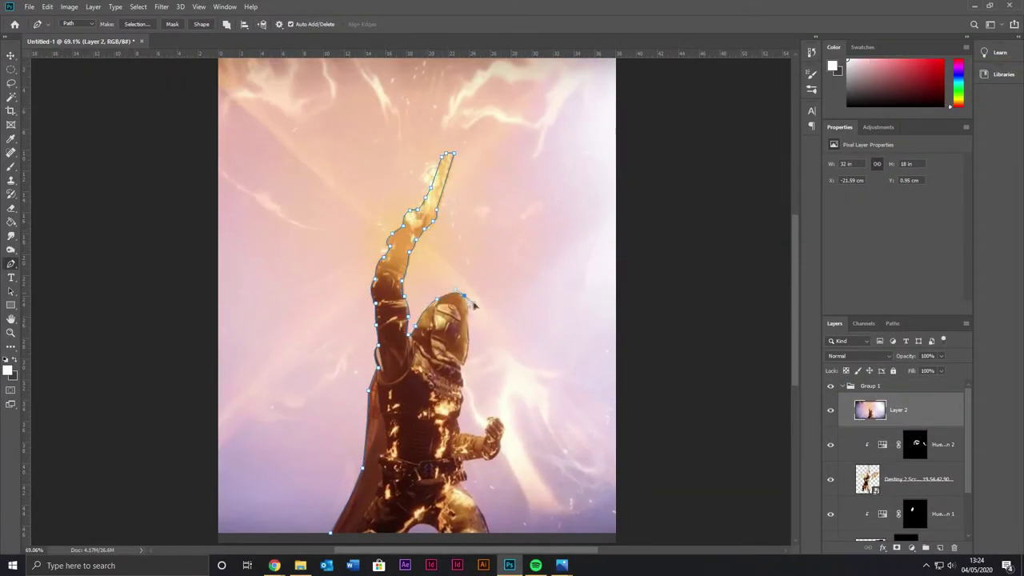
pyautogui.keyDown('alt'); pyautogui.scroll(2, 489, 429); pyautogui.keyUp('alt')
pyautogui.keyDown('alt'); pyautogui.scroll(2, 489, 429); pyautogui.keyUp('alt')
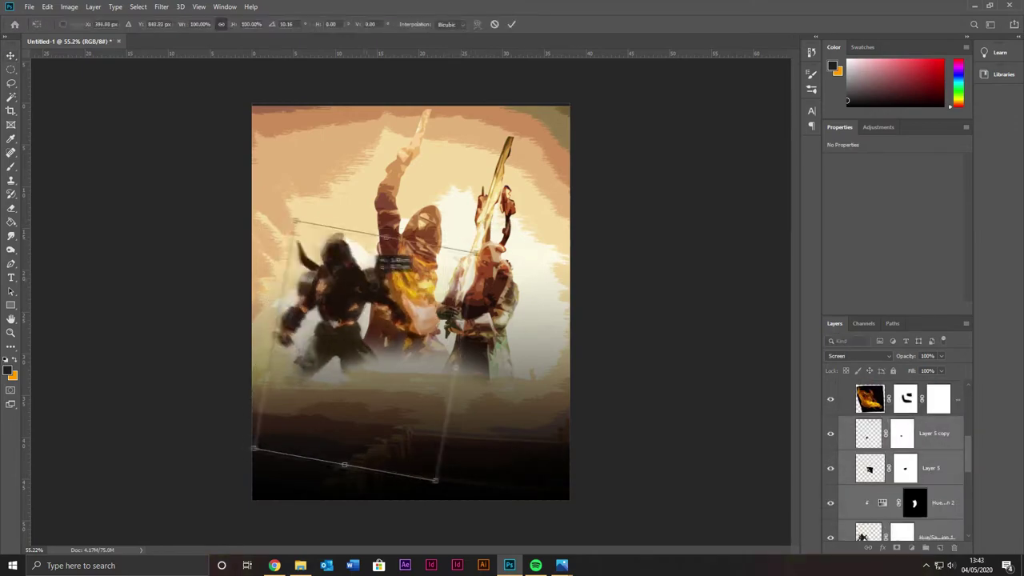
# Reposition and resize the layer around the canvas centre.
pyautogui.moveTo(432, 312); pyautogui.dragTo(411, 306)
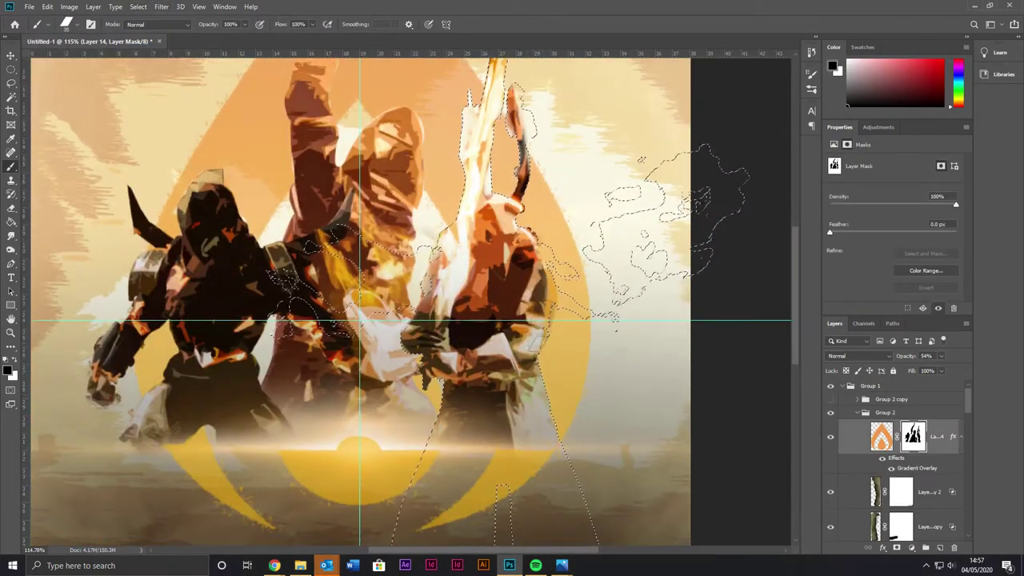
# Start saving the finished poster with Ctrl+S.
pyautogui.scroll(5, 550, 273)
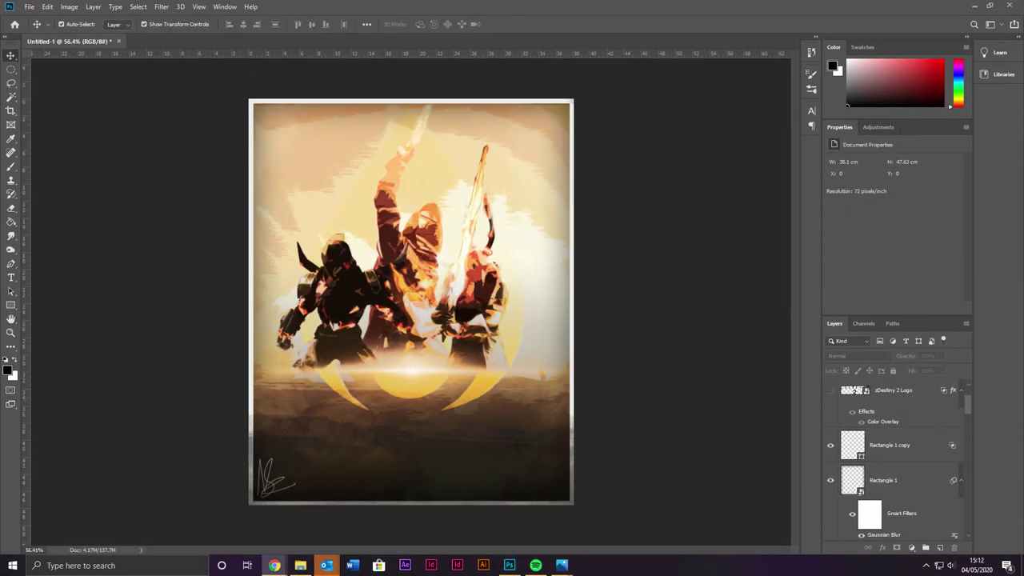
pyautogui.hotkey('ctrl', 's')
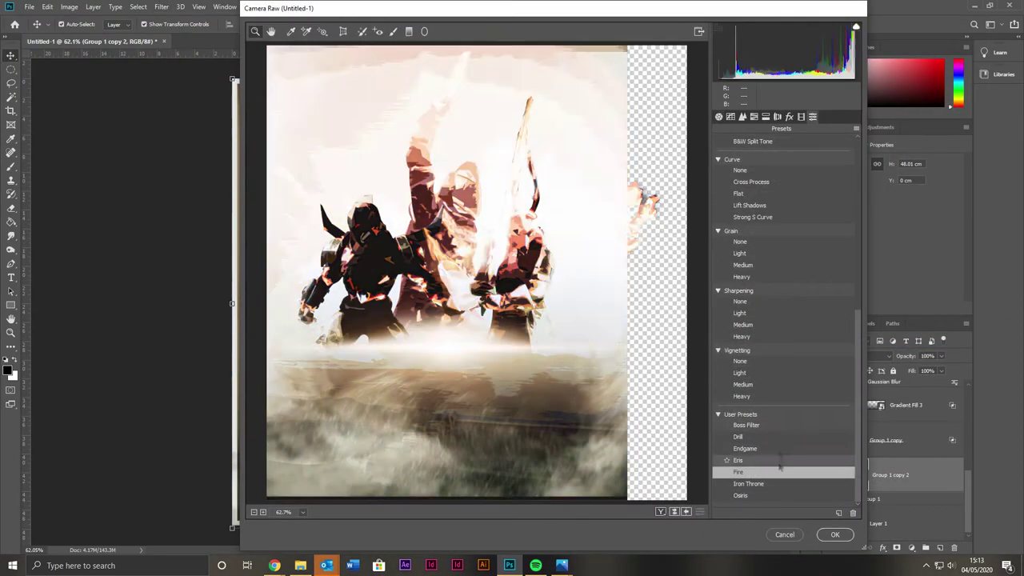
# Show the list of Camera Raw presets for the merged poster copy.
pyautogui.click(813, 116)
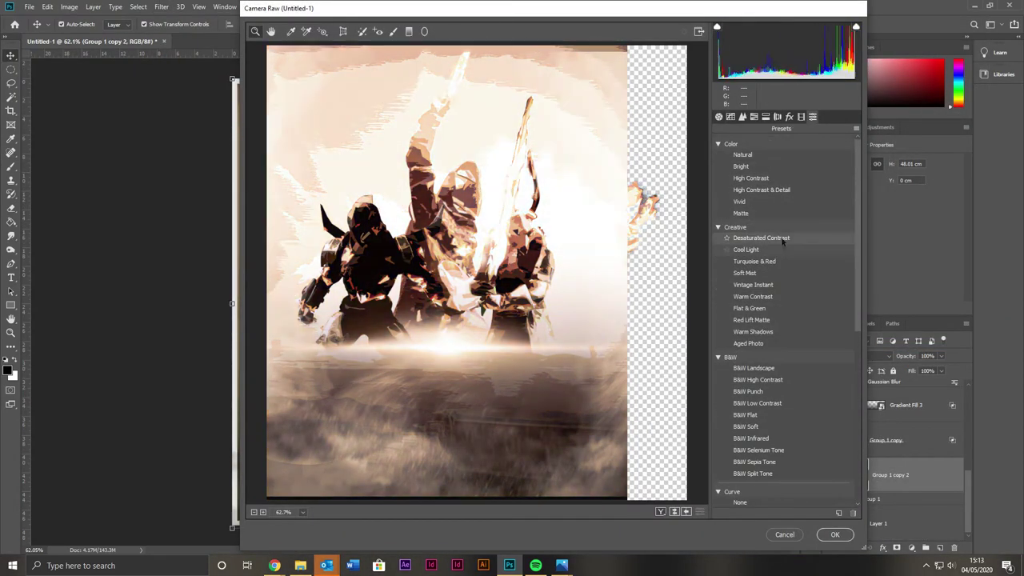